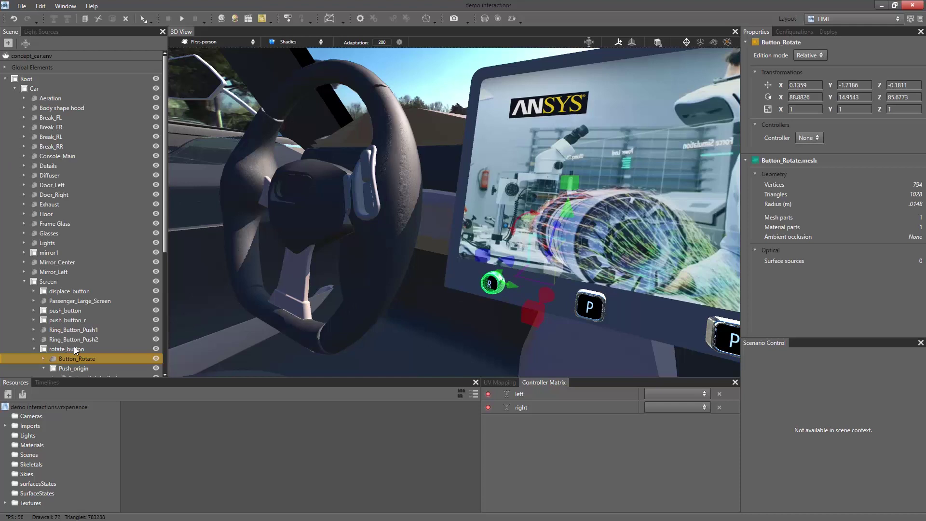
# Step: Make rotate_button a hard switch that can be grabbed by hand
pyautogui.click(74, 349)
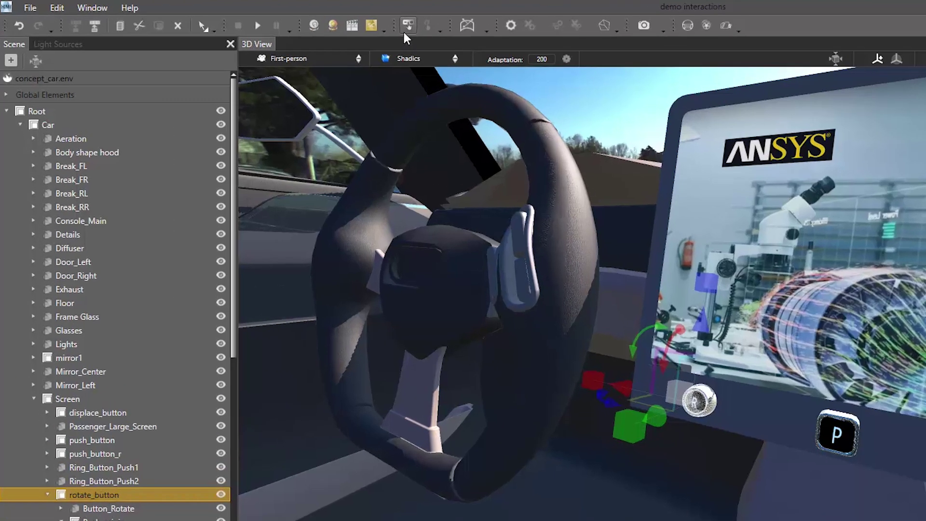
pyautogui.click(285, 21)
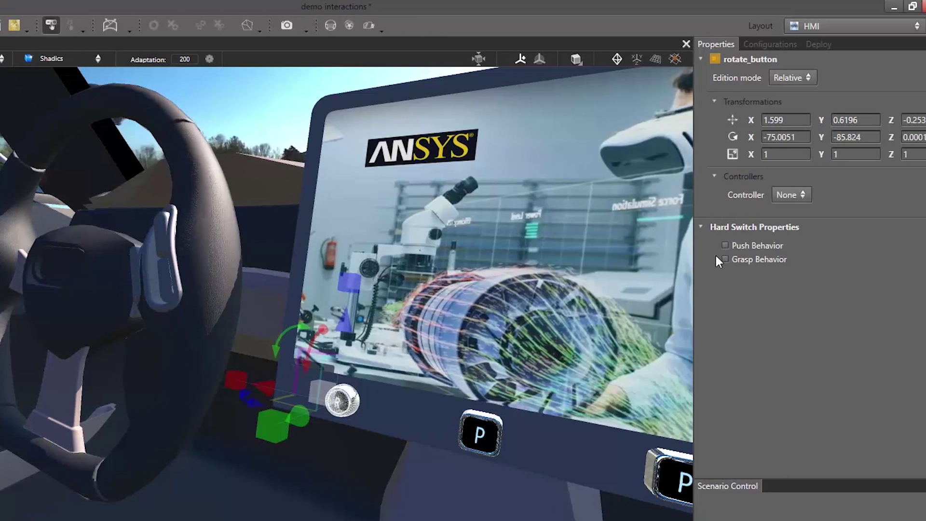
pyautogui.click(694, 260)
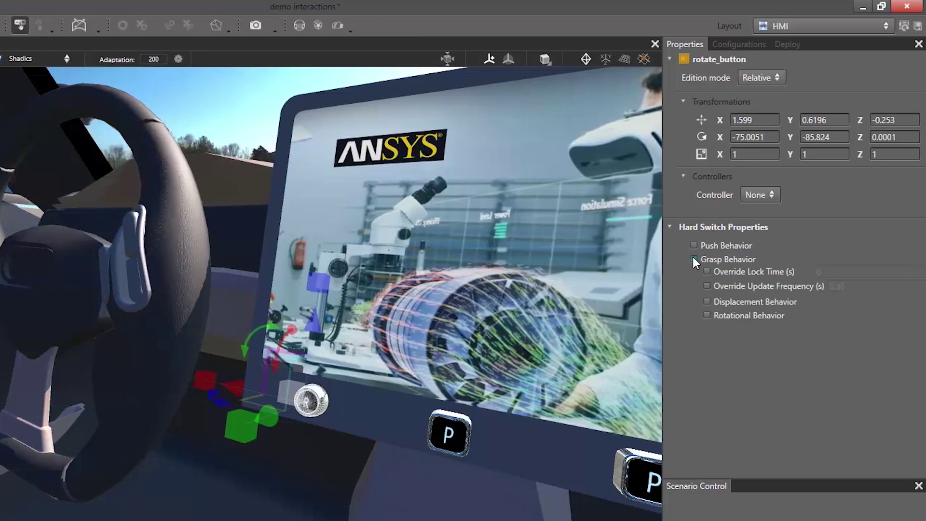
pyautogui.click(695, 260)
pyautogui.click(695, 260)
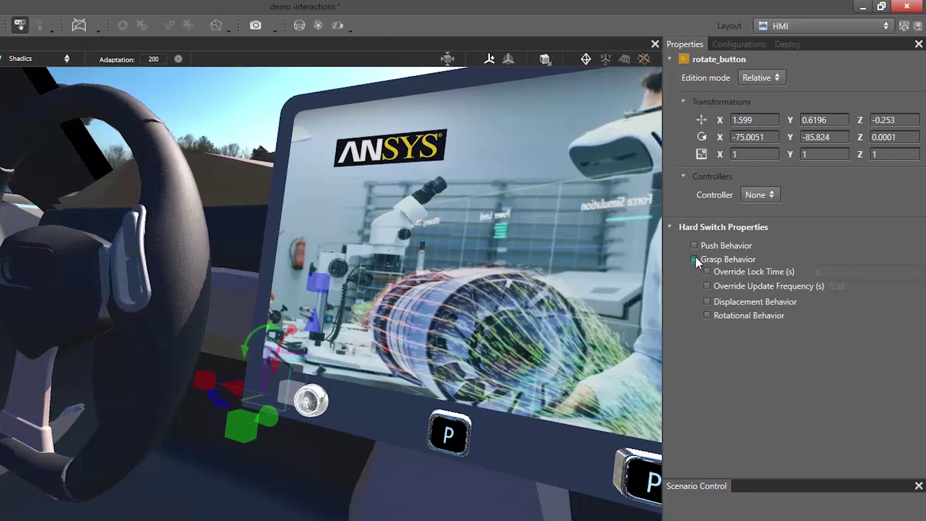
# Step: Give the knob rotational behavior about Y, from -180 to 180 degrees in 5-degree increments
pyautogui.click(707, 315)
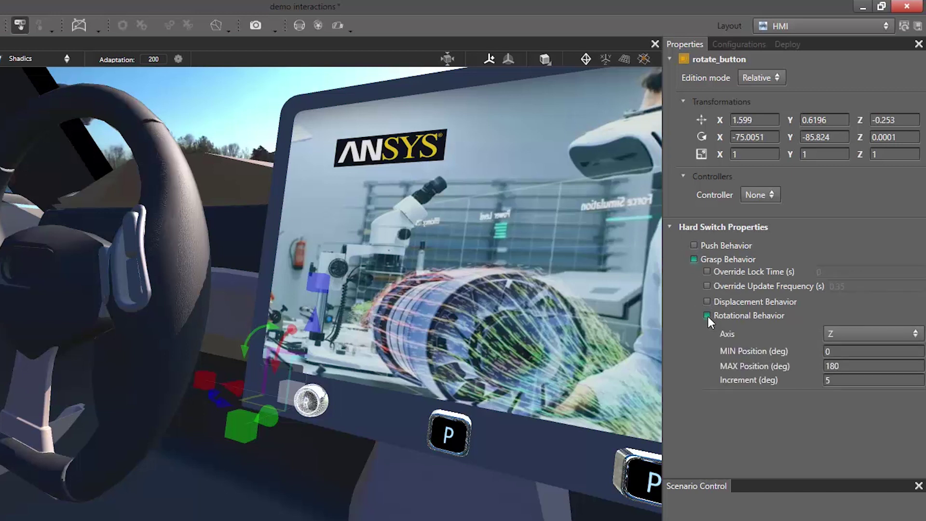
pyautogui.click(846, 334)
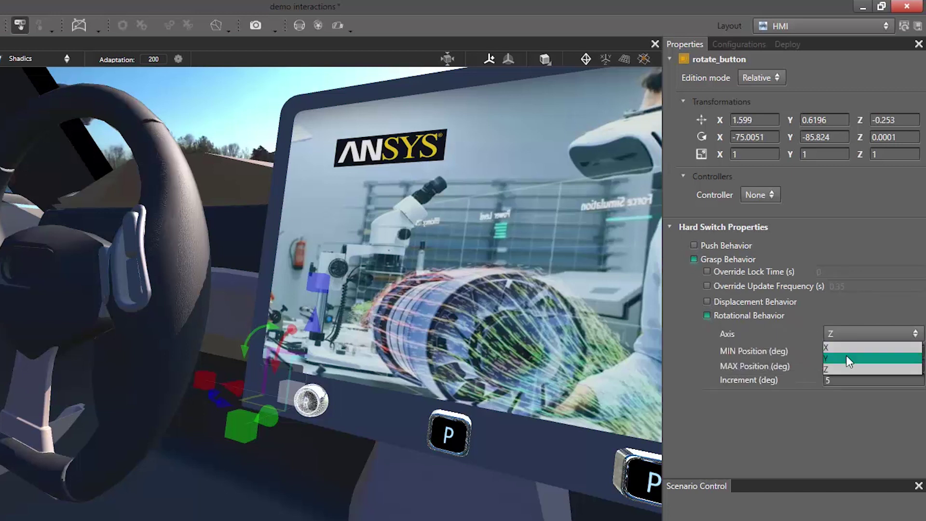
pyautogui.click(847, 357)
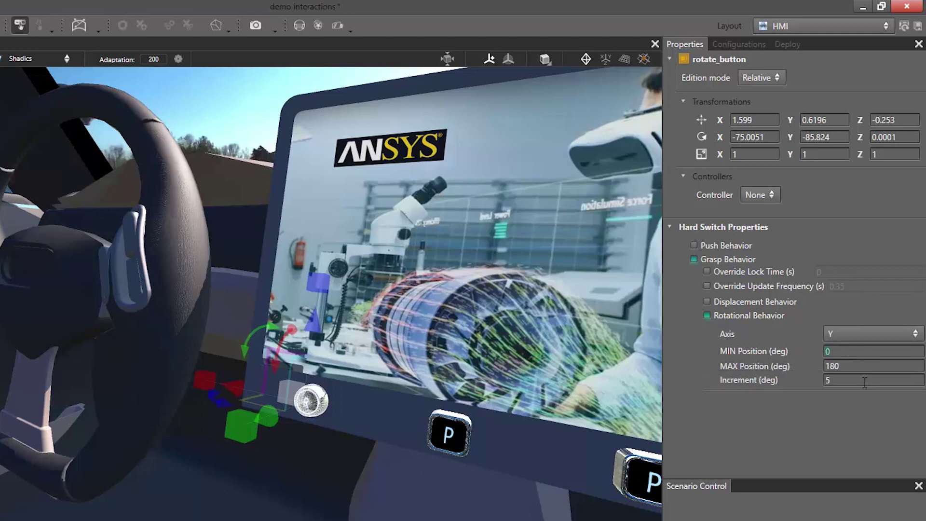
pyautogui.write('-180')
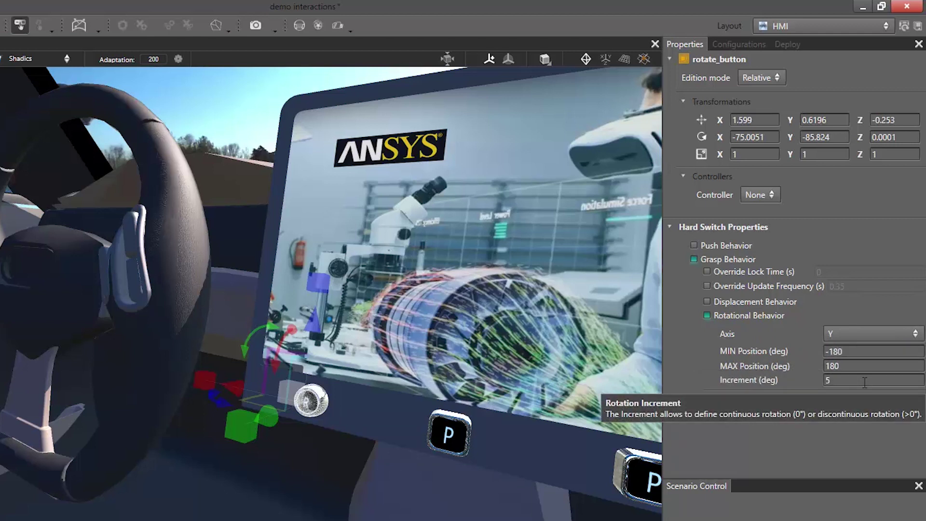
pyautogui.click(864, 382)
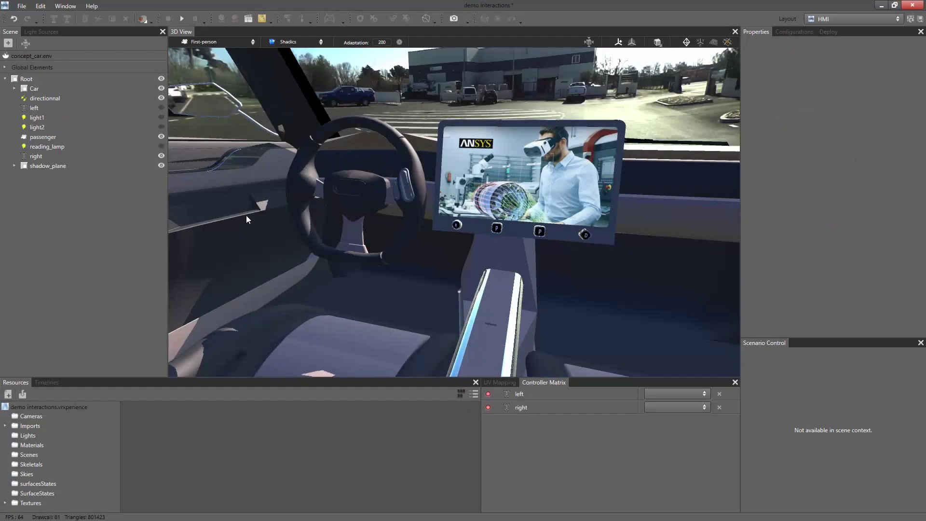
# Step: Set the Screen light source to show the Html page Example volume.html at 1700 px width
pyautogui.click(44, 32)
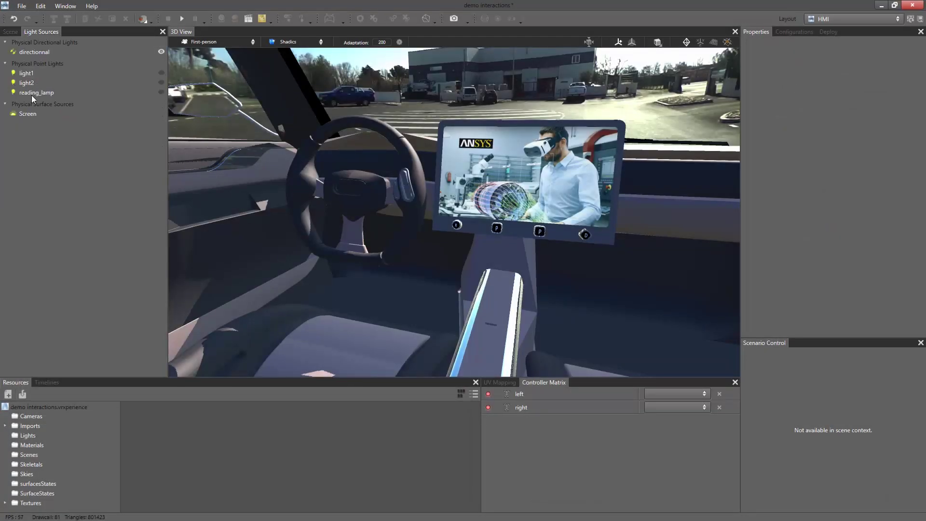
pyautogui.click(31, 114)
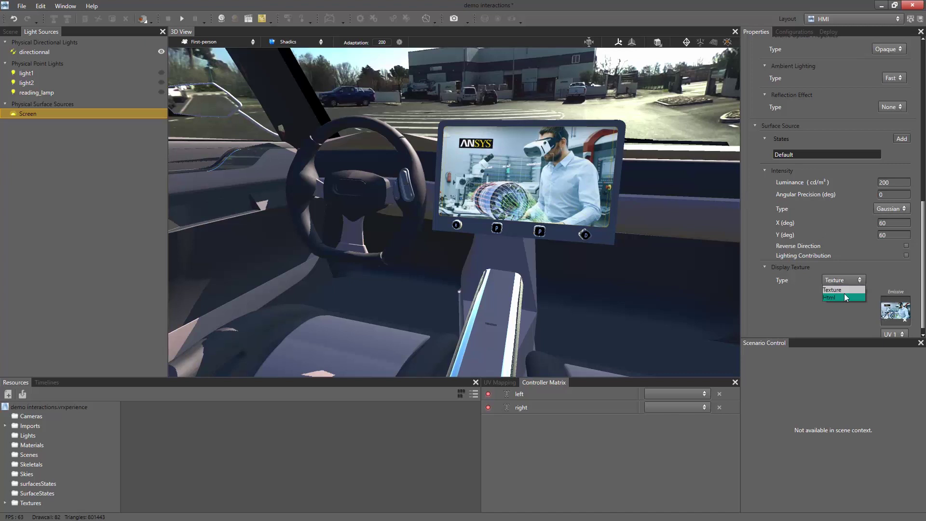
pyautogui.click(845, 296)
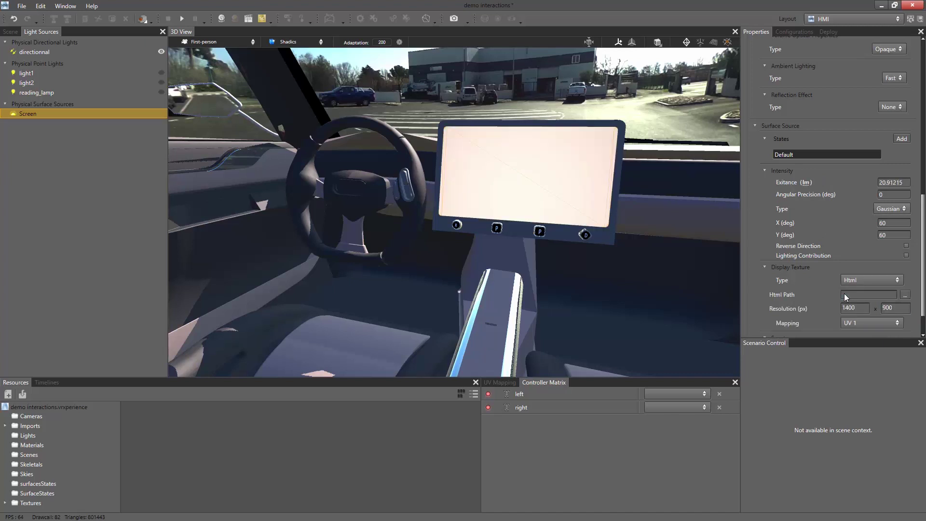
pyautogui.click(905, 296)
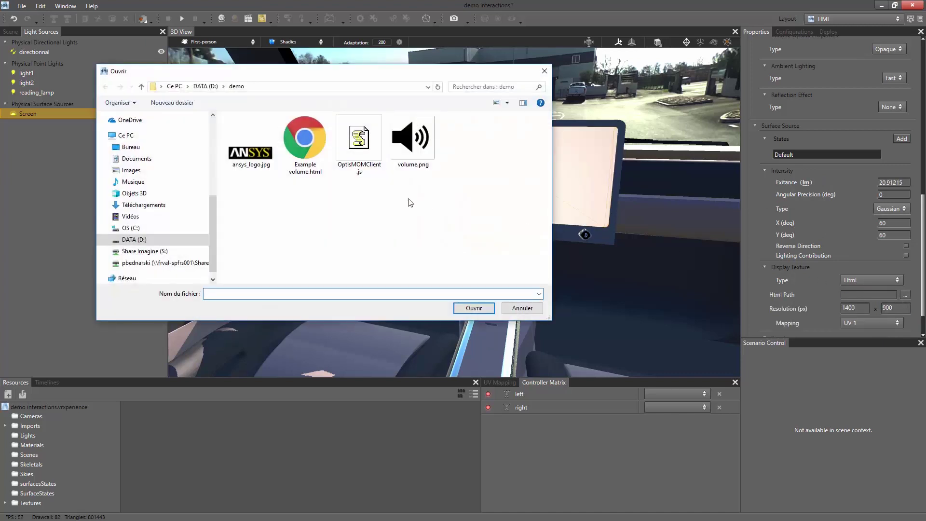
pyautogui.click(306, 164)
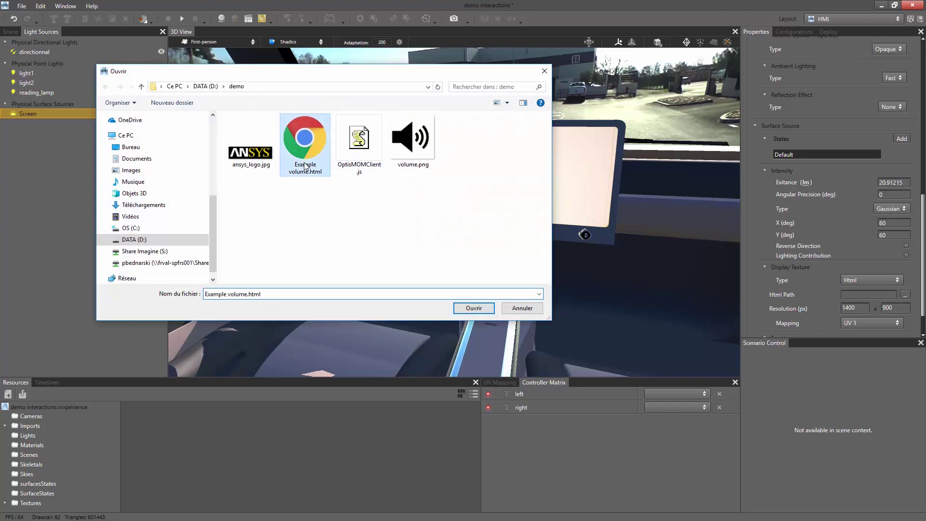
pyautogui.click(490, 309)
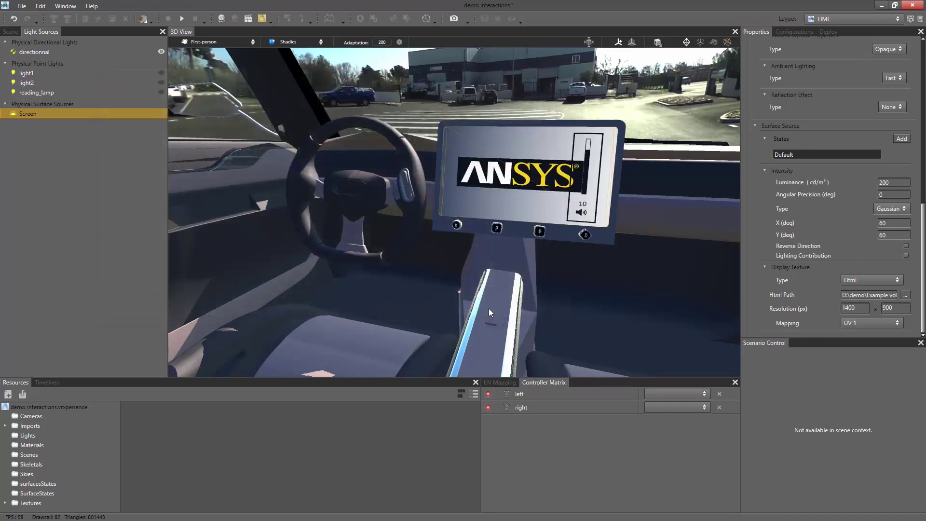
pyautogui.doubleClick(861, 308)
pyautogui.write('1700')
pyautogui.press('Return')
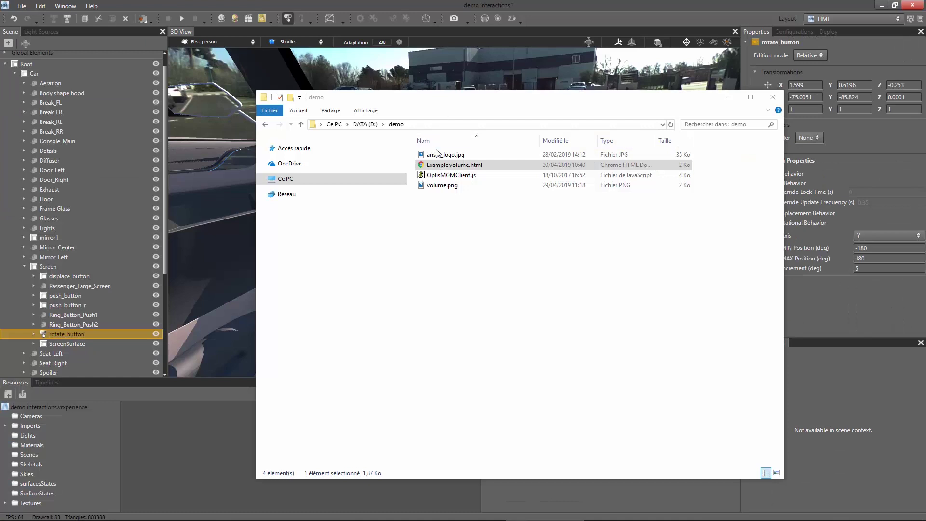
# Step: Open Example volume.html in Notepad++ for editing
pyautogui.click(438, 165)
pyautogui.rightClick(438, 166)
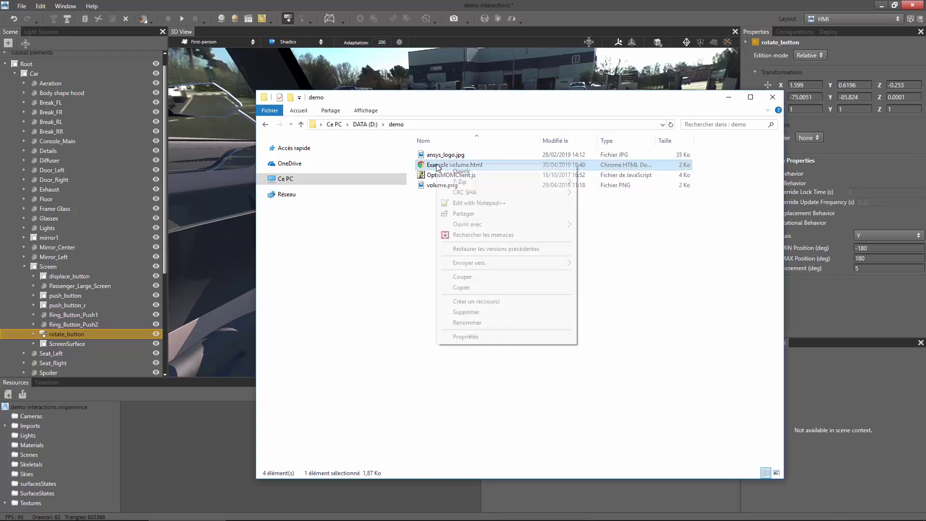
pyautogui.click(464, 203)
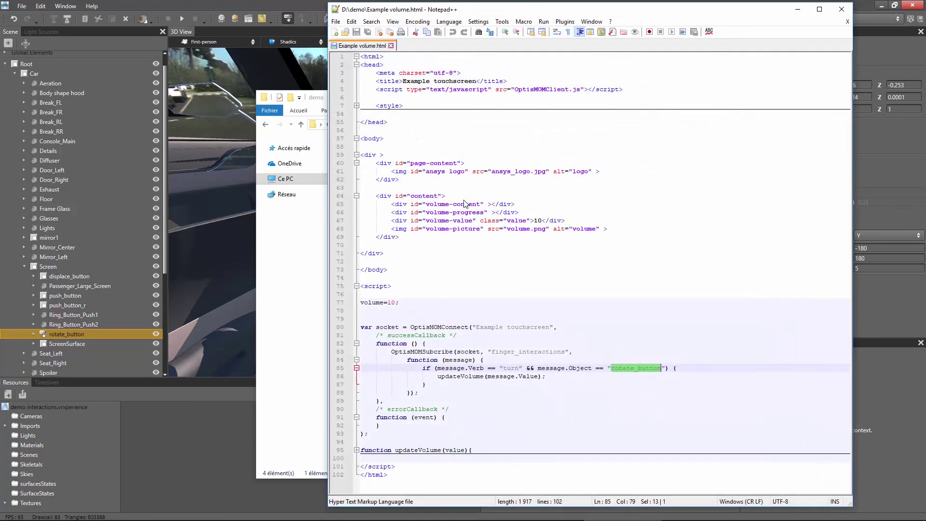
pyautogui.doubleClick(537, 90)
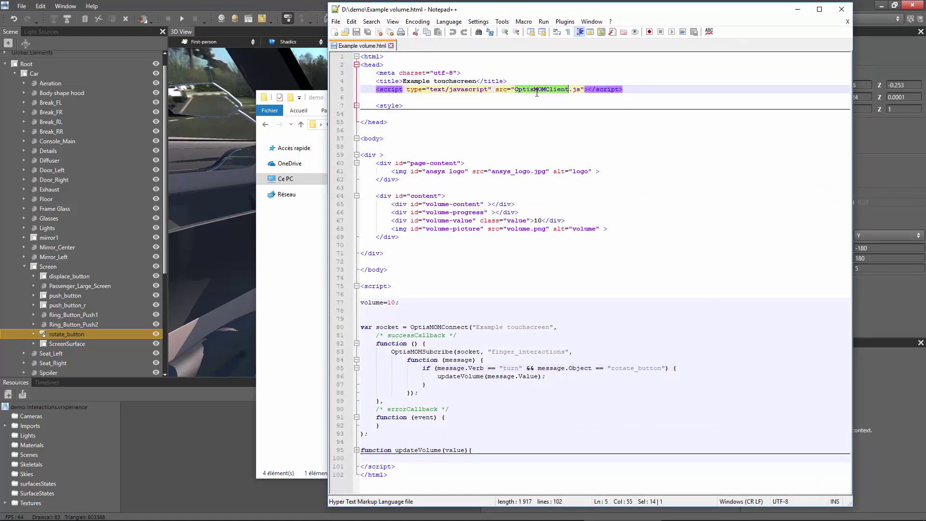
pyautogui.click(361, 155)
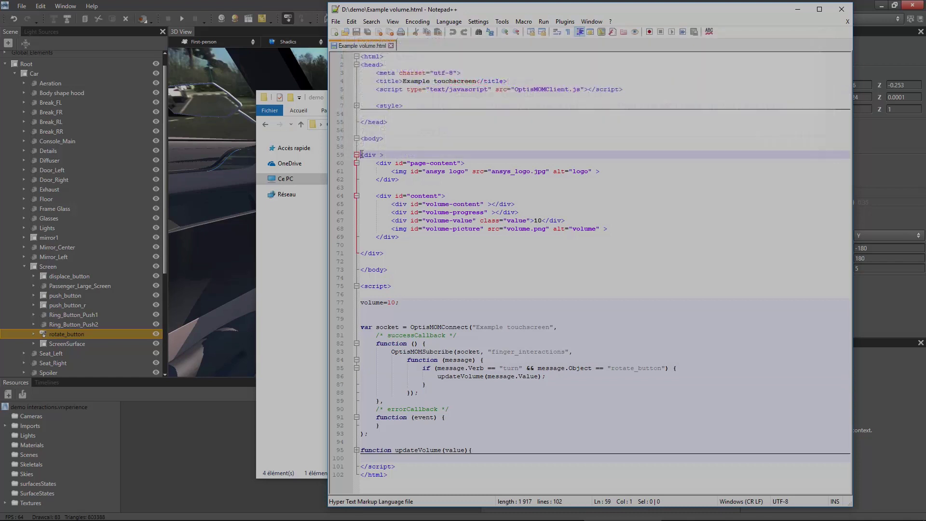
pyautogui.moveTo(361, 155); pyautogui.dragTo(416, 260)
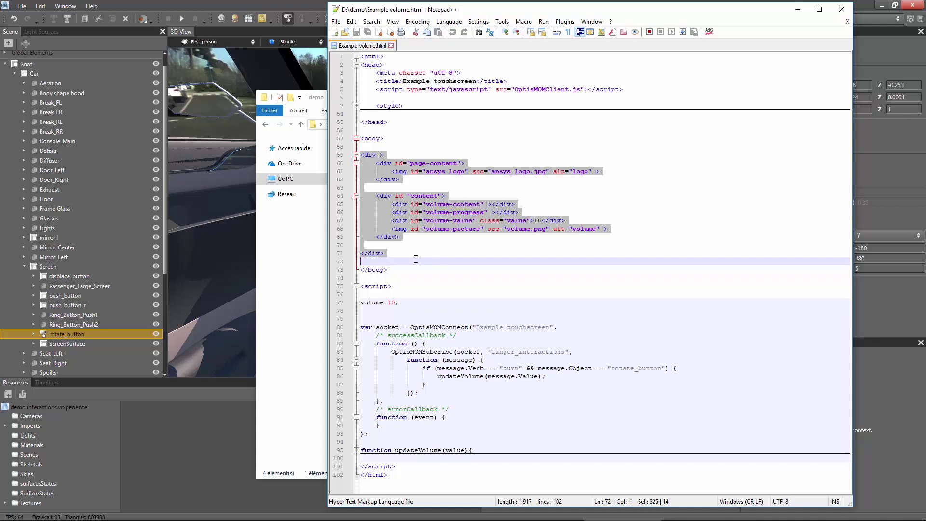
pyautogui.doubleClick(436, 328)
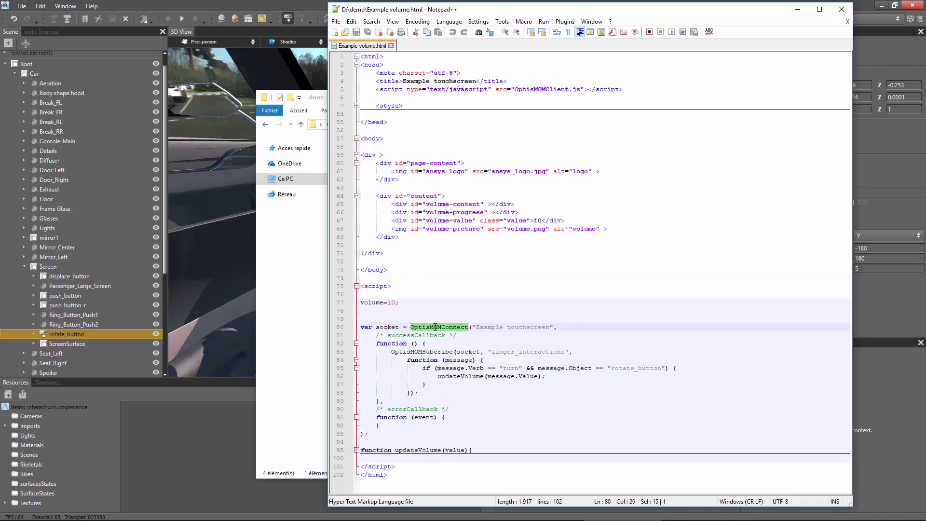
pyautogui.doubleClick(423, 350)
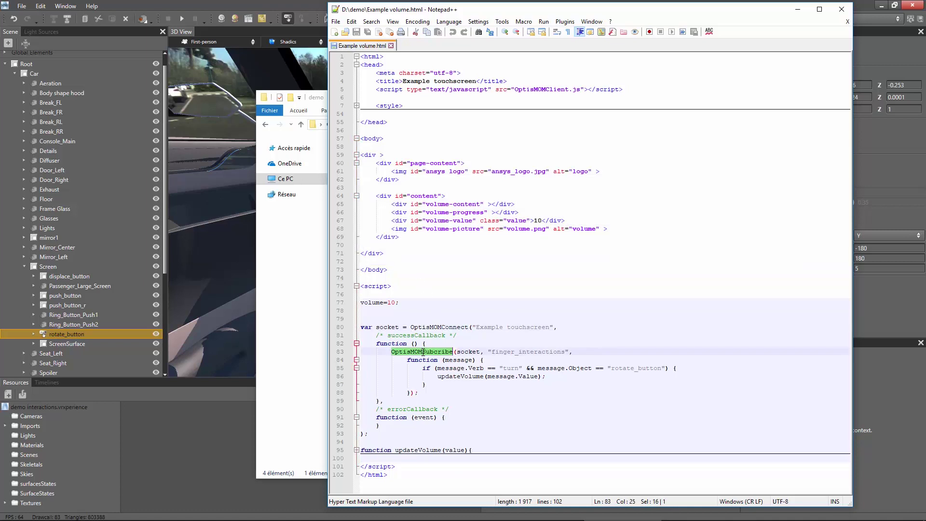
pyautogui.click(494, 352)
pyautogui.moveTo(494, 352); pyautogui.dragTo(564, 352)
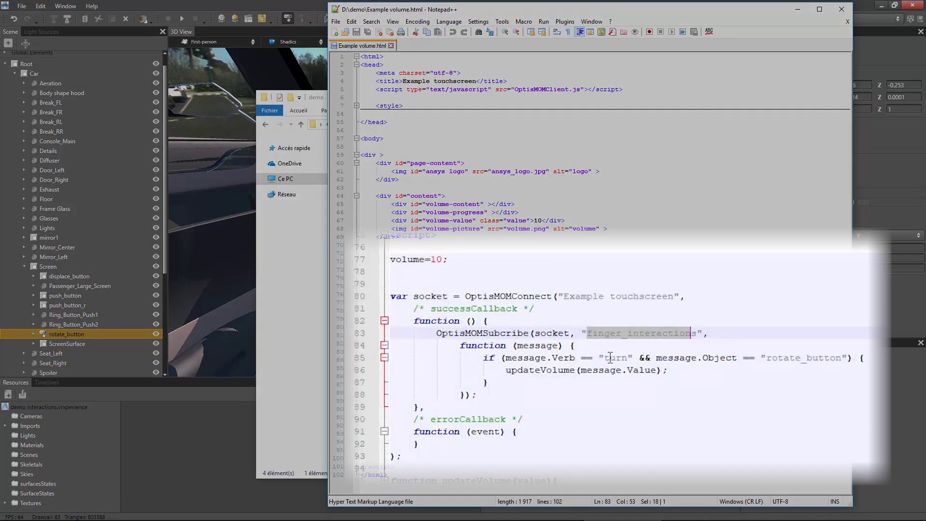
pyautogui.doubleClick(610, 358)
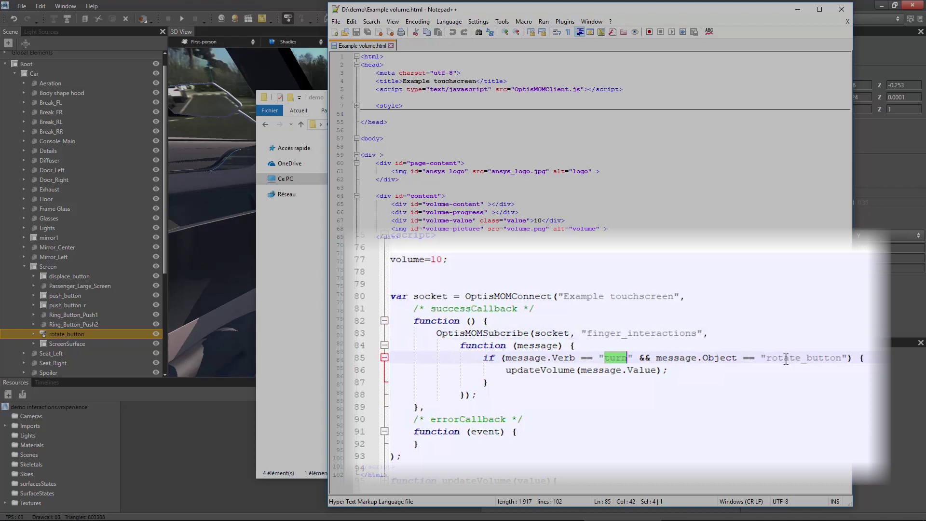
pyautogui.moveTo(766, 358); pyautogui.dragTo(843, 358)
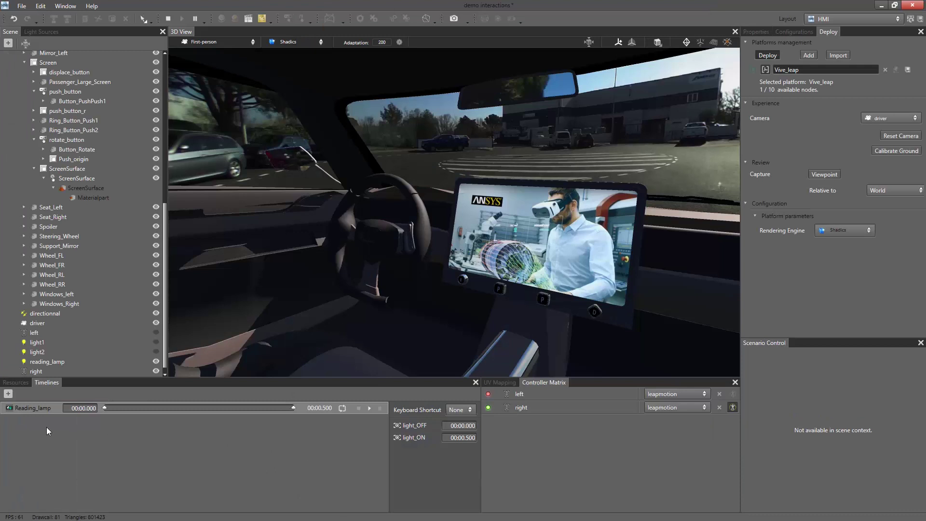
# Step: Play the Reading_lamp timeline to light the cabin, then show push_button's hard-switch properties
pyautogui.click(369, 410)
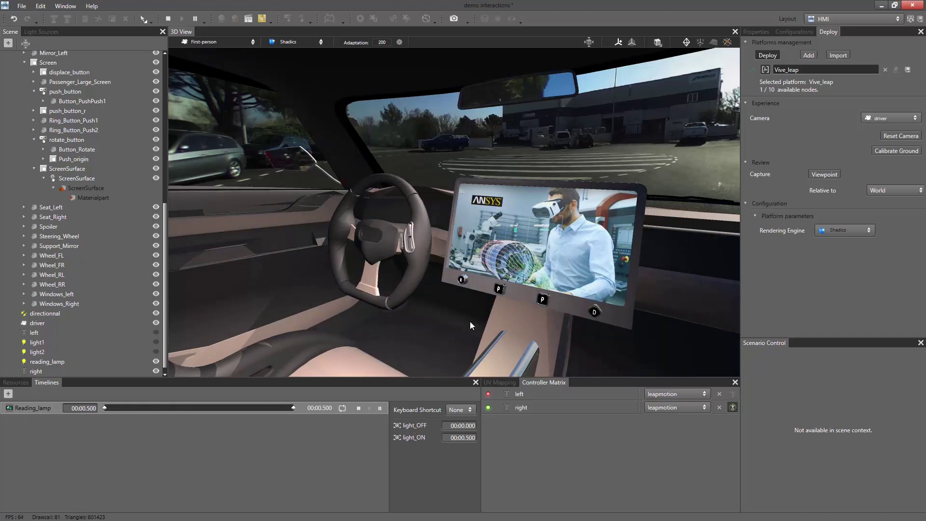
pyautogui.click(499, 291)
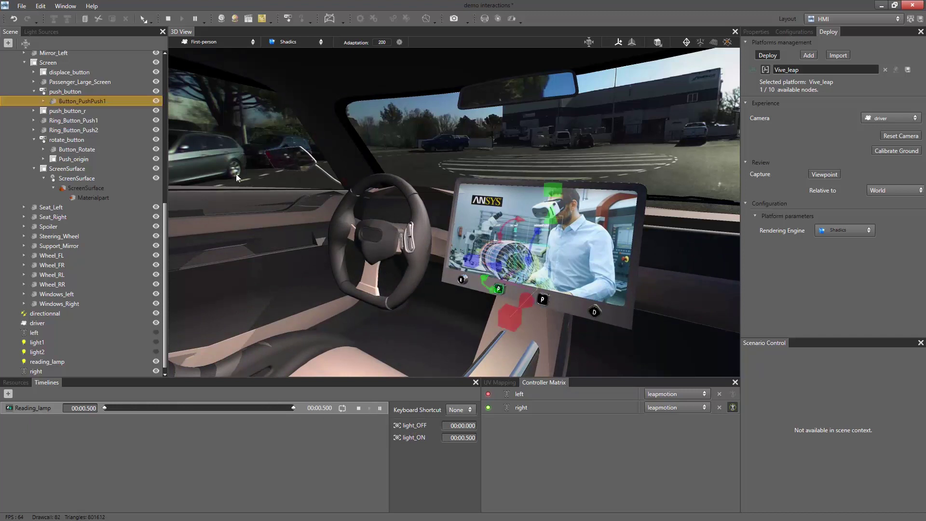
pyautogui.click(71, 91)
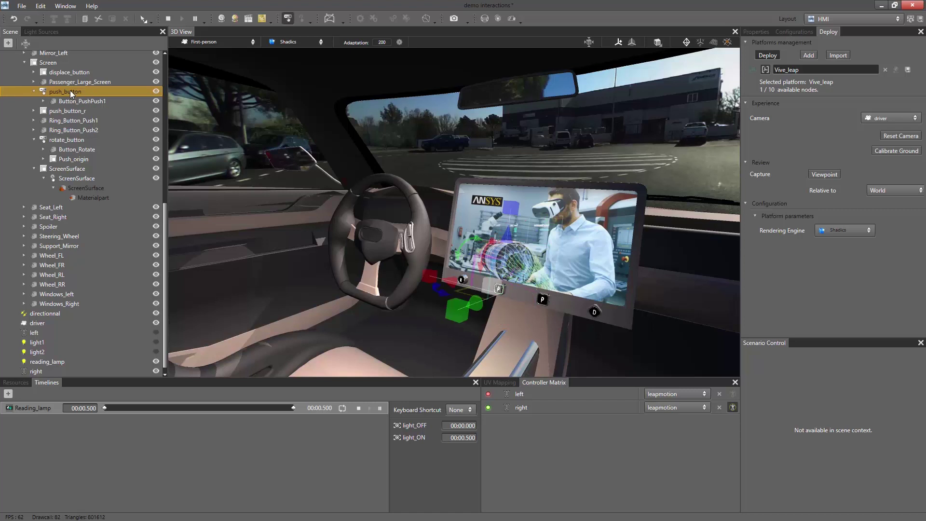
pyautogui.click(751, 32)
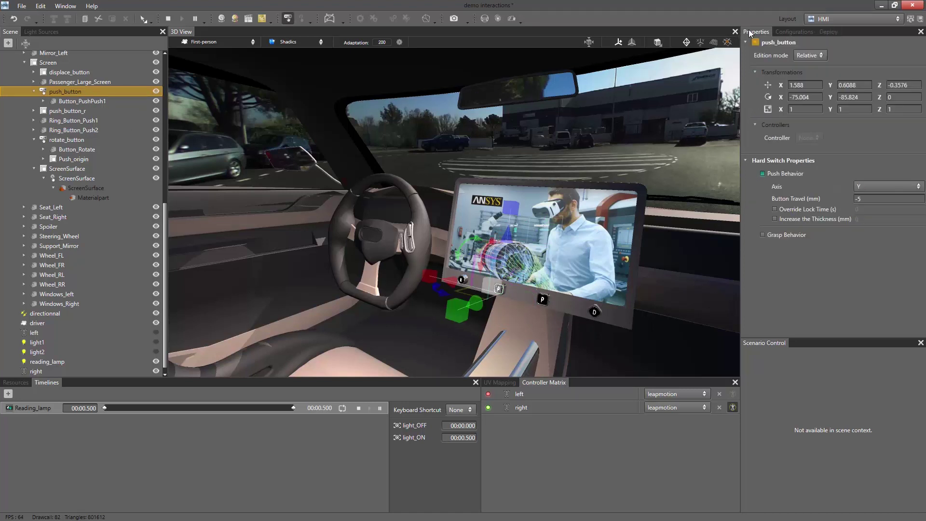